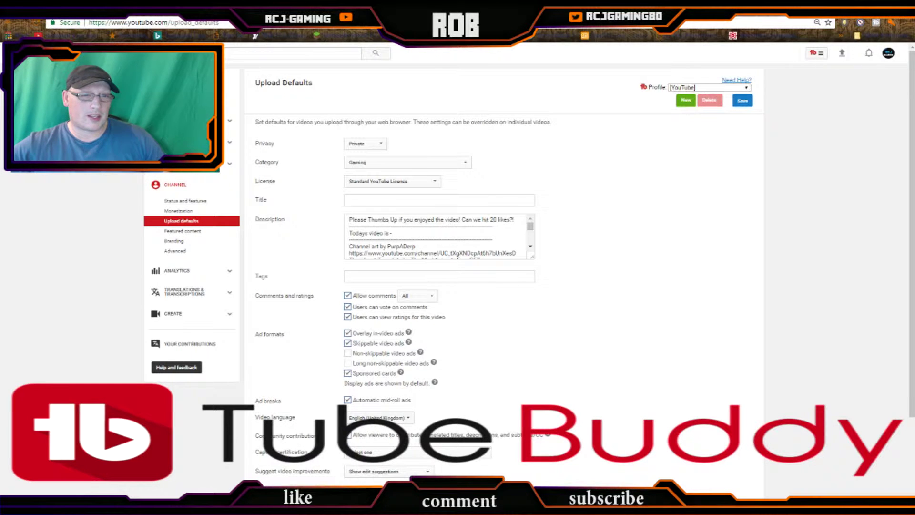
scroll(505, 286, "down", 3)
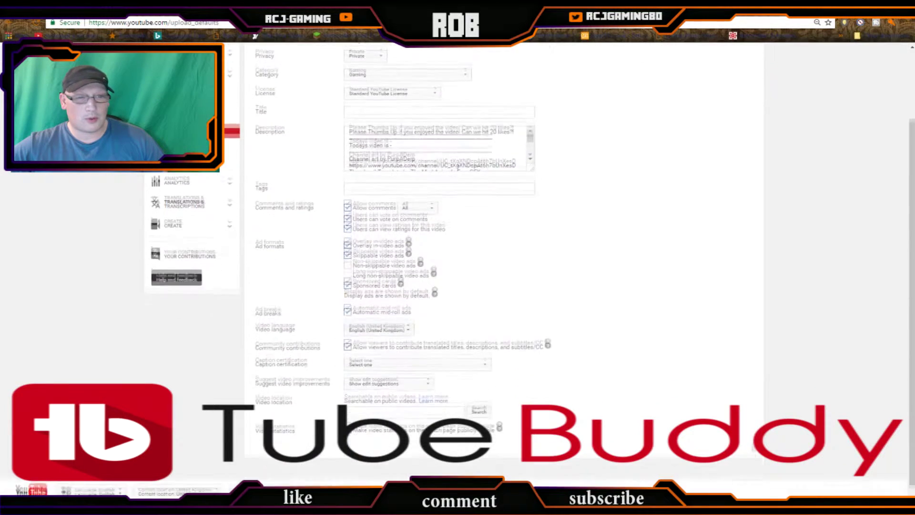
scroll(505, 286, "up", 3)
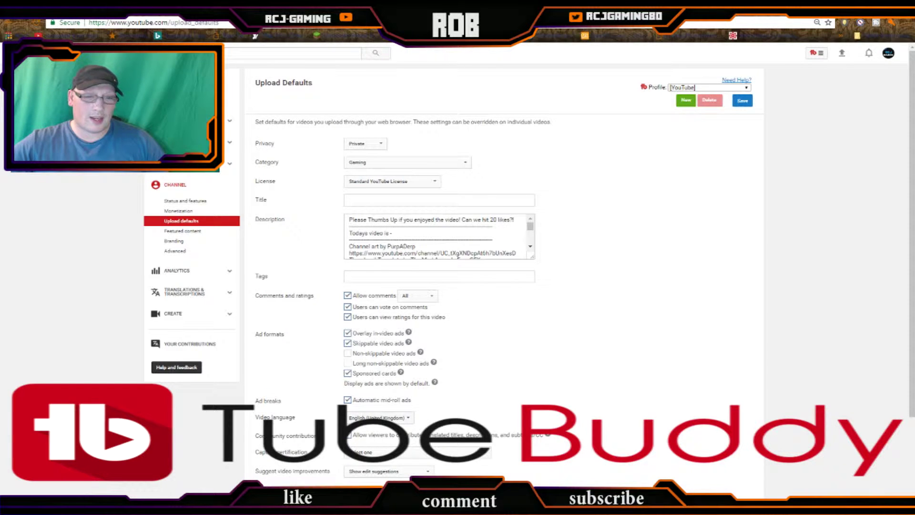
left_click(529, 247)
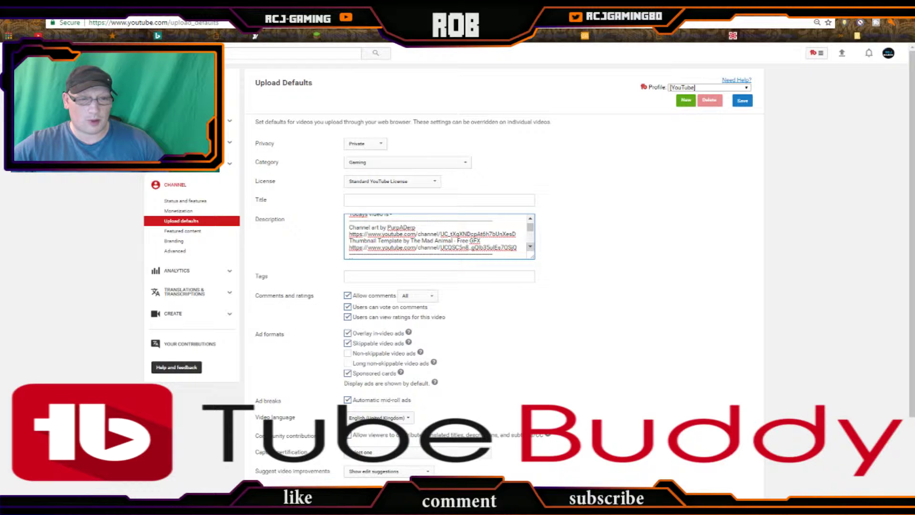
scroll(439, 236, "down", 1)
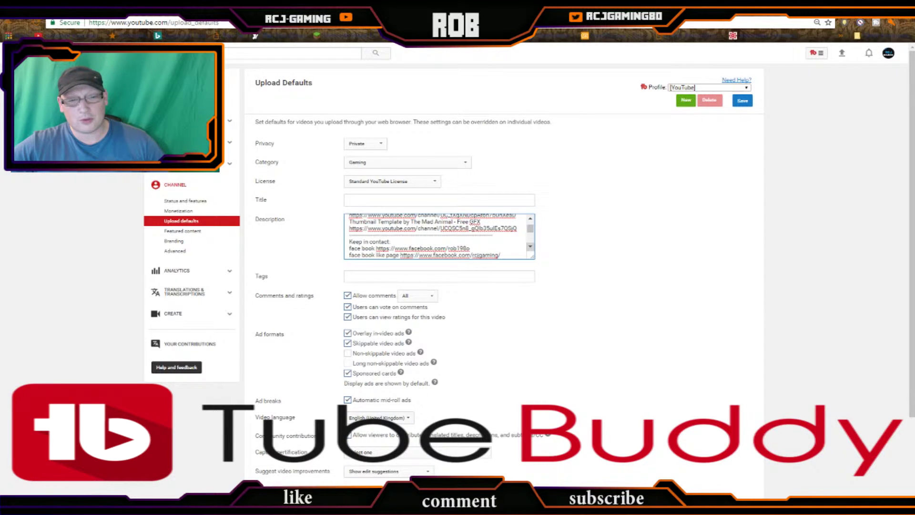
scroll(438, 236, "down", 1)
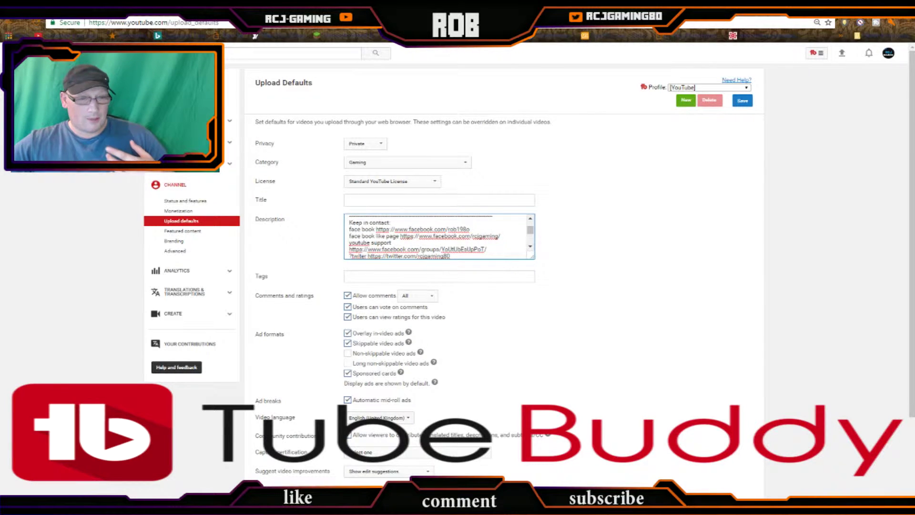
scroll(438, 236, "up", 4)
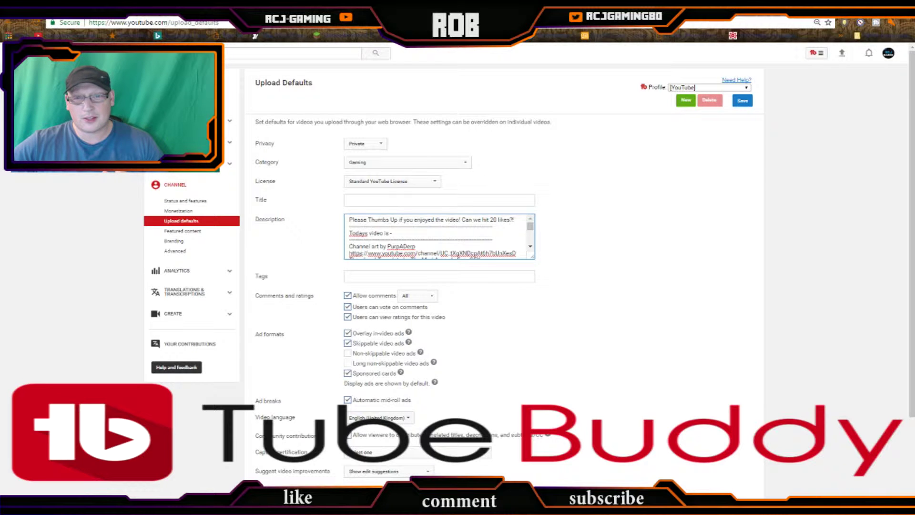
Load the saved 'shoutout' profile with its Howto & Style category, title, description and tags
left_click(709, 87)
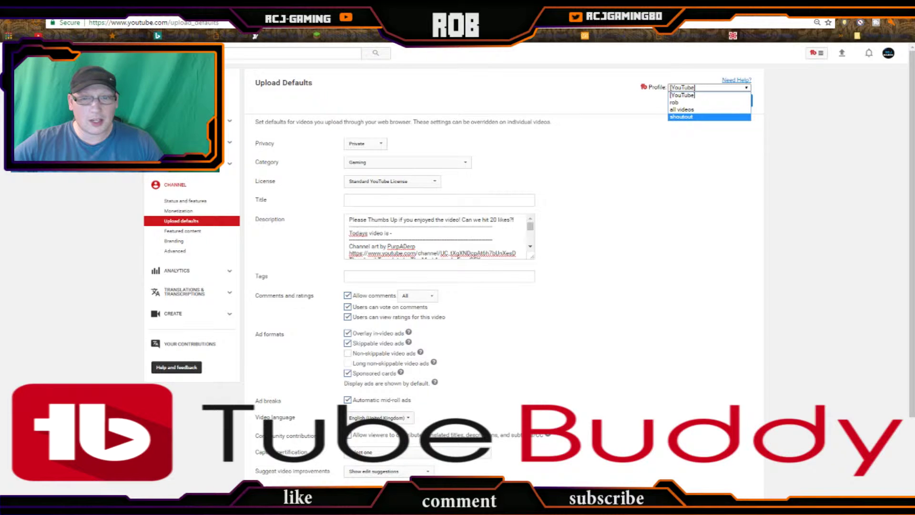
key("Return")
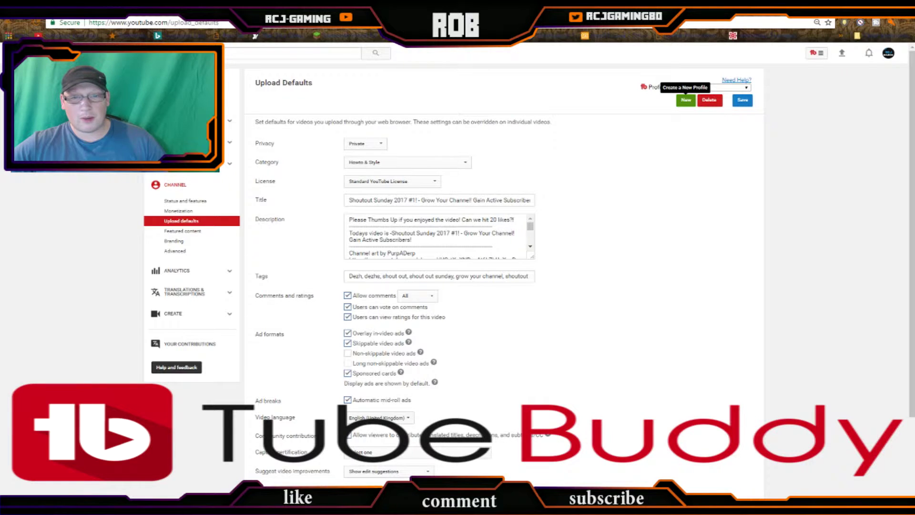
Create a new profile named 'the cave', copied from the shoutout settings, and confirm it
left_click(686, 99)
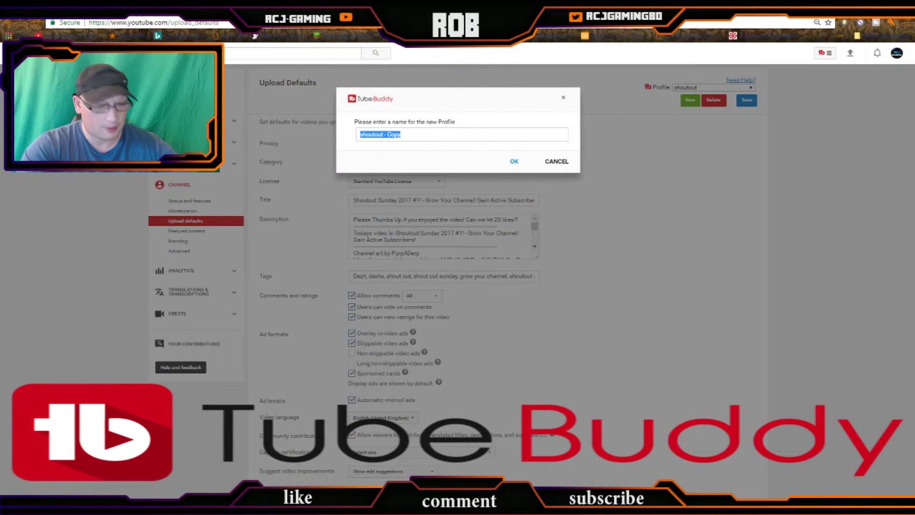
type("the cave")
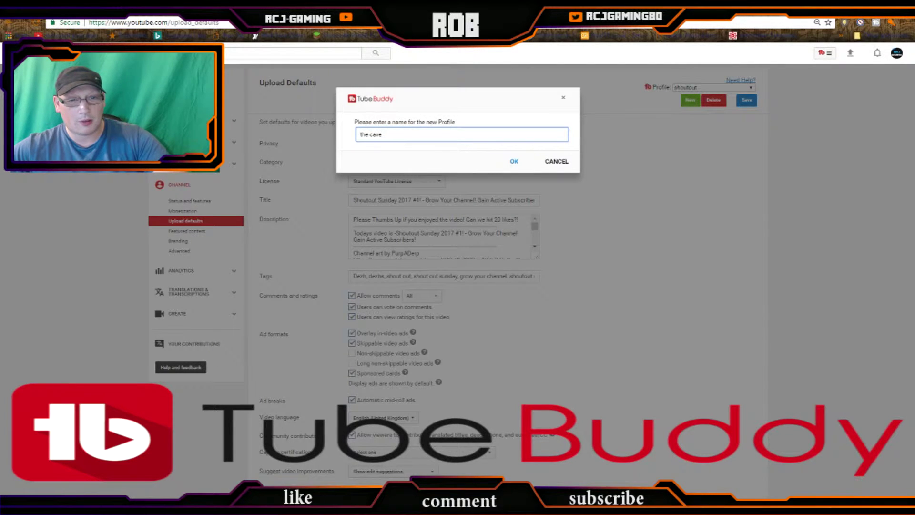
key("Return")
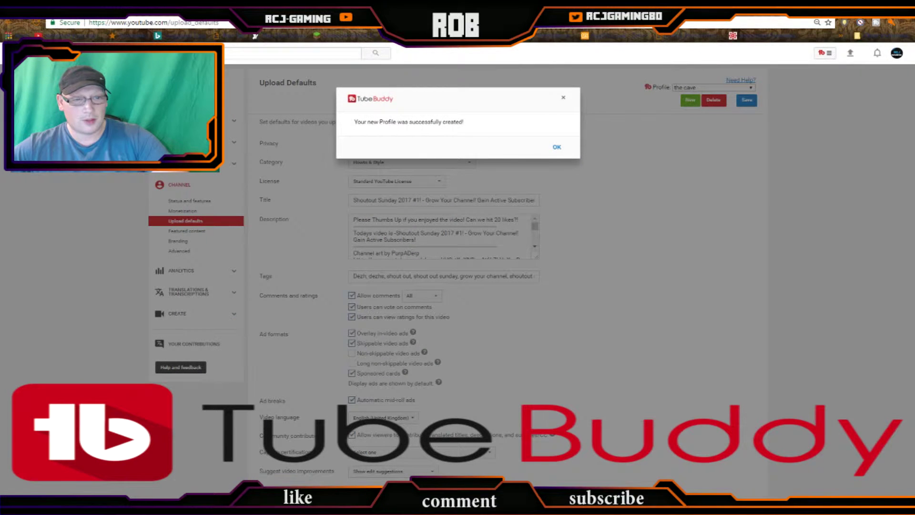
key("Return")
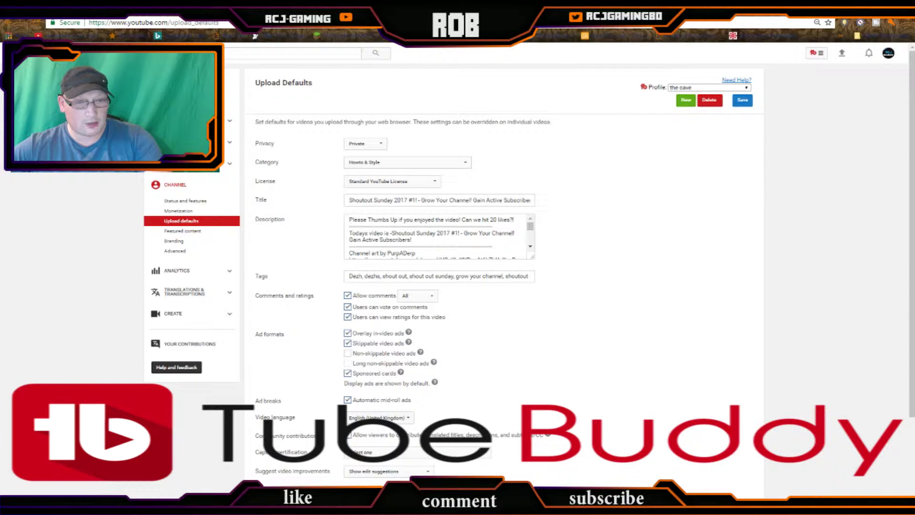
Set the profile category to Gaming and clear the old shoutout title
left_click(408, 163)
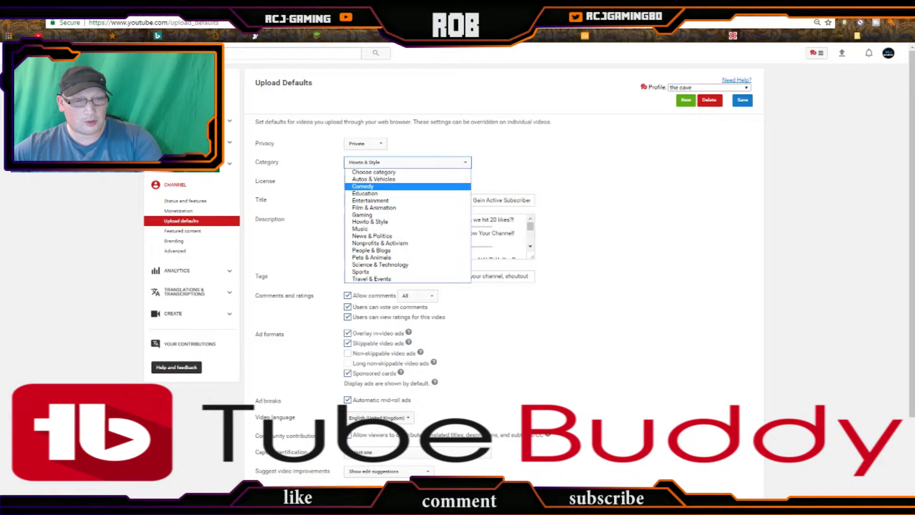
left_click(362, 215)
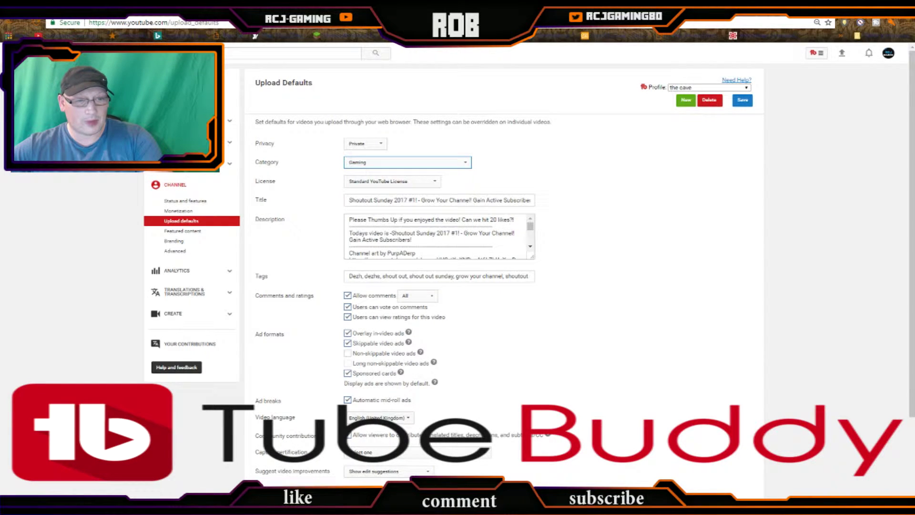
left_click_drag(349, 200, 537, 200)
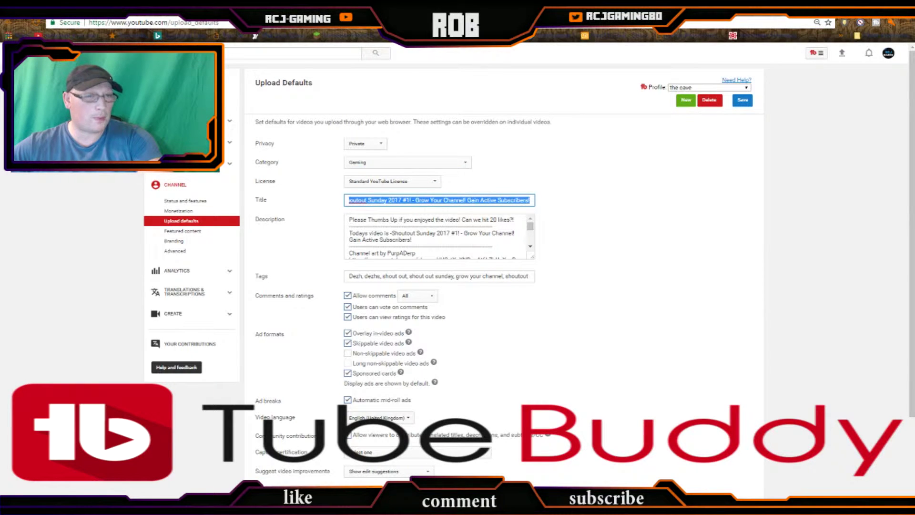
key("BackSpace")
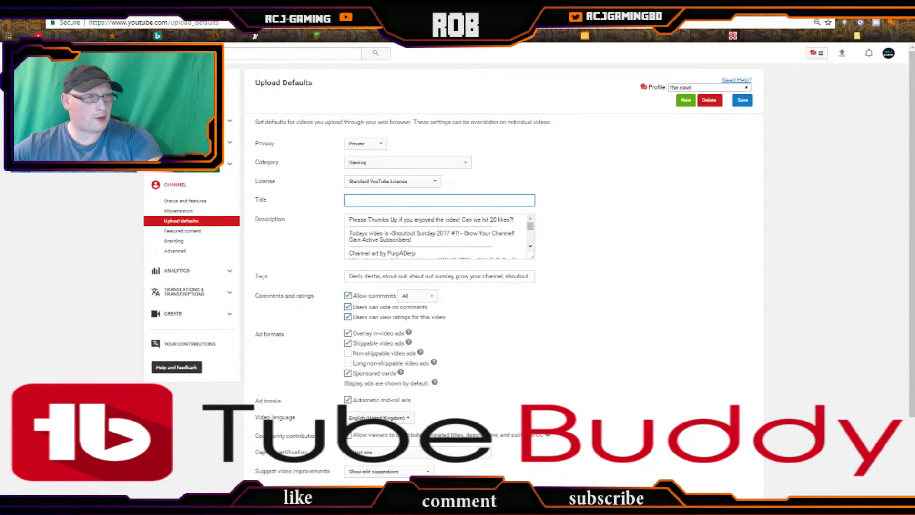
Copy the Episode 5 video's title and paste it into the profile's Title field
key("ctrl+Tab")
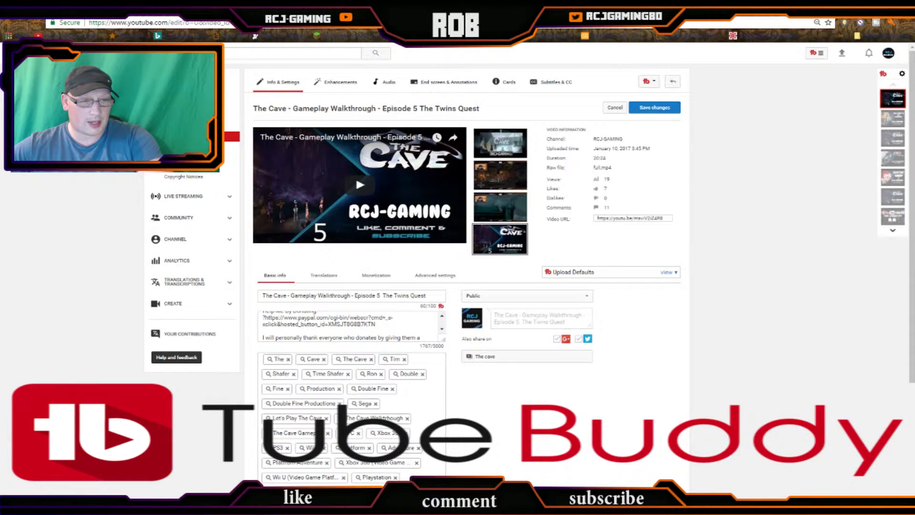
left_click_drag(262, 295, 427, 295)
right_click(416, 297)
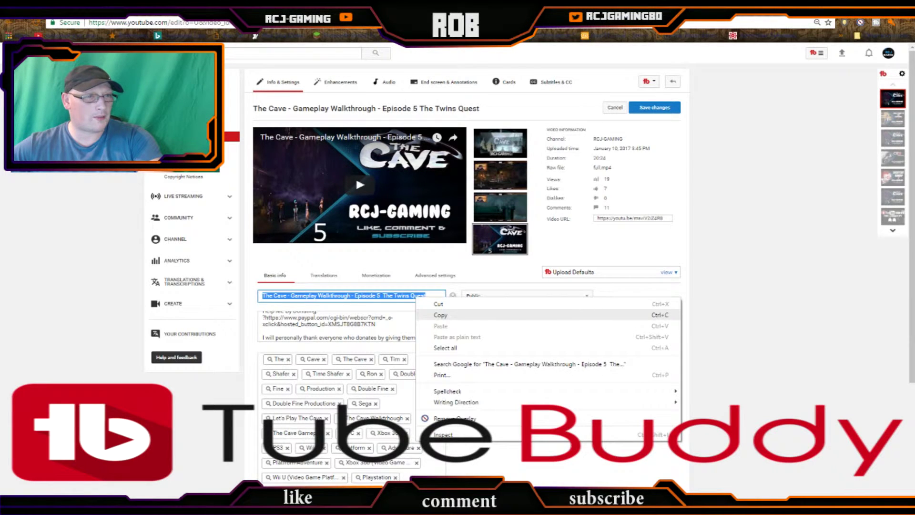
left_click(458, 315)
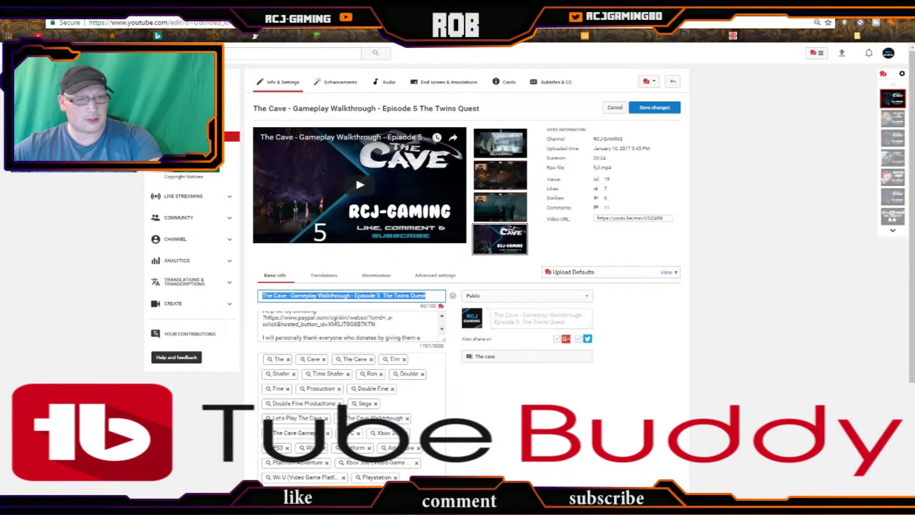
key("ctrl+Tab")
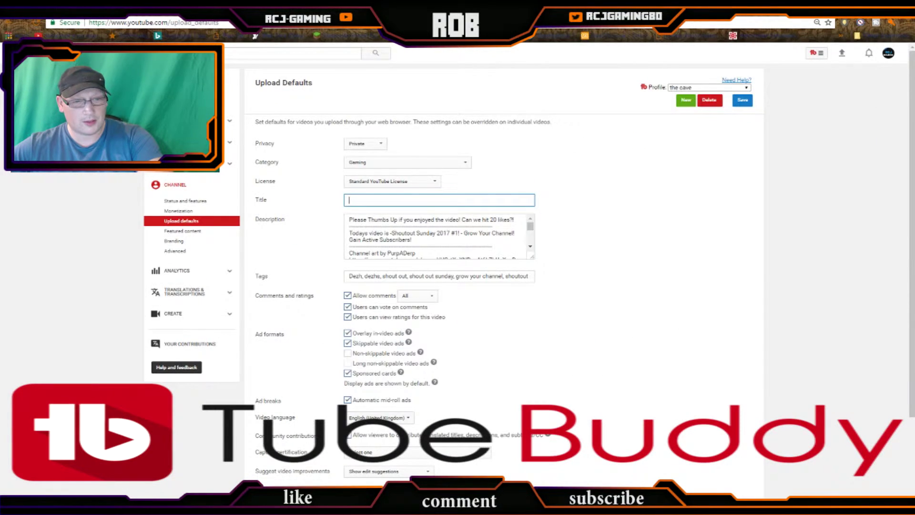
left_click(358, 201)
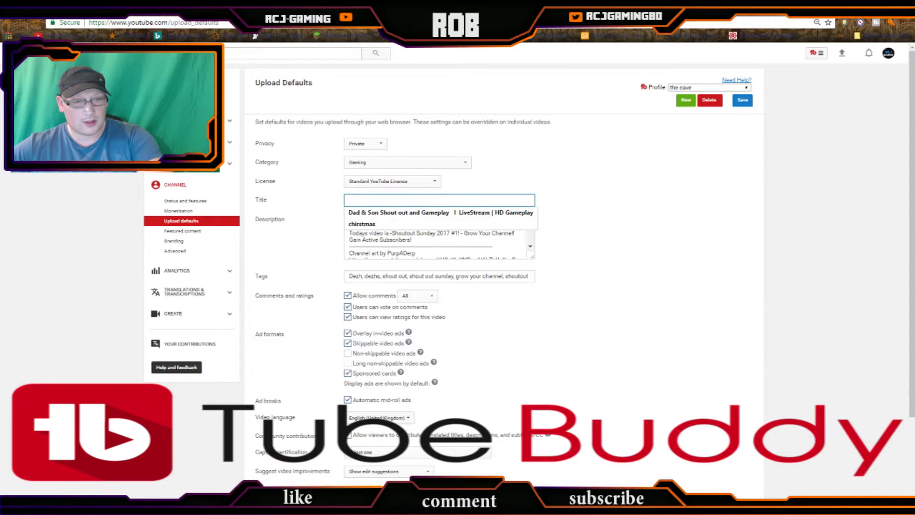
right_click(358, 201)
left_click(382, 256)
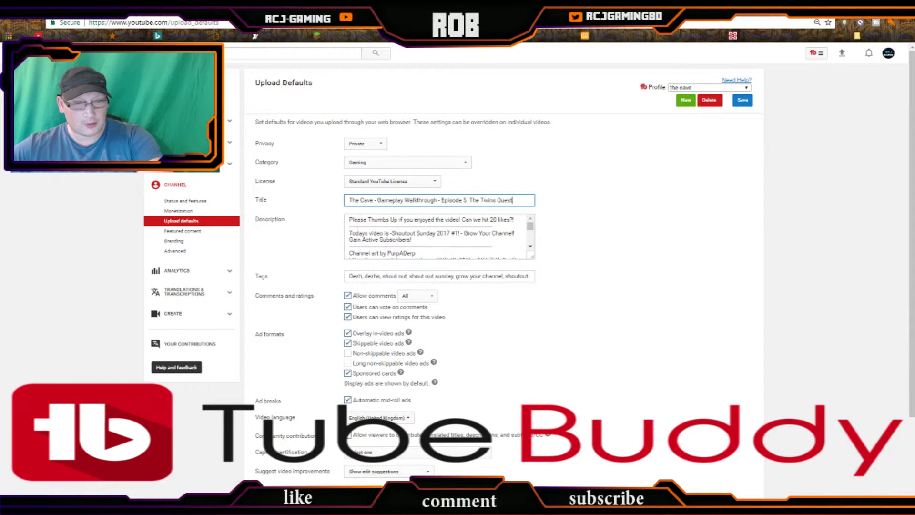
Replace the old shoutout name after 'Todays video is -' with the copied Episode 5 title
left_click(412, 240)
key("BackSpace")
key("BackSpace")
key("BackSpace")
key("BackSpace")
key("BackSpace")
key("BackSpace")
key("BackSpace")
key("BackSpace")
key("BackSpace")
key("BackSpace")
key("BackSpace")
key("BackSpace")
key("BackSpace")
key("BackSpace")
key("BackSpace")
key("BackSpace")
key("BackSpace")
key("BackSpace")
key("BackSpace")
key("BackSpace")
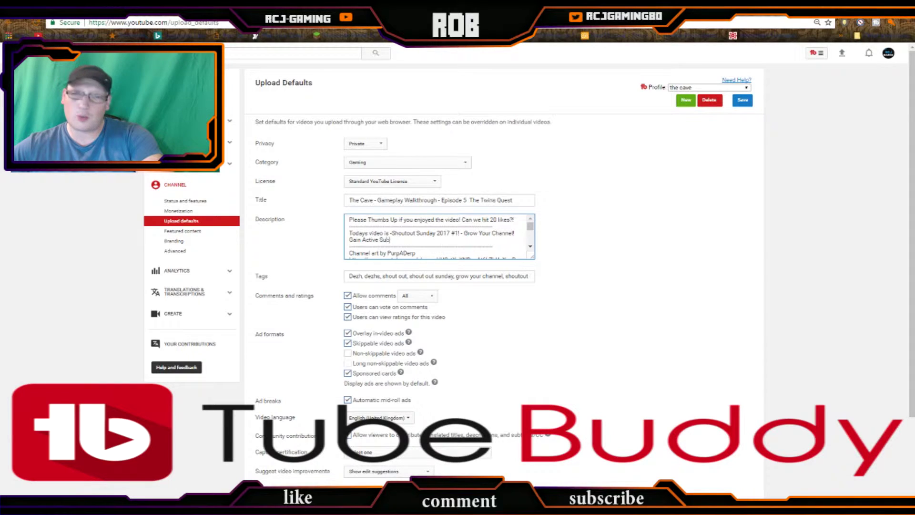
key("BackSpace")
key("BackSpace")
key("BackSpace")
key("BackSpace")
key("BackSpace")
key("BackSpace")
key("BackSpace")
key("BackSpace")
key("BackSpace")
key("BackSpace")
key("BackSpace")
key("BackSpace")
key("BackSpace")
key("BackSpace")
key("BackSpace")
key("BackSpace")
key("BackSpace")
key("BackSpace")
key("BackSpace")
key("BackSpace")
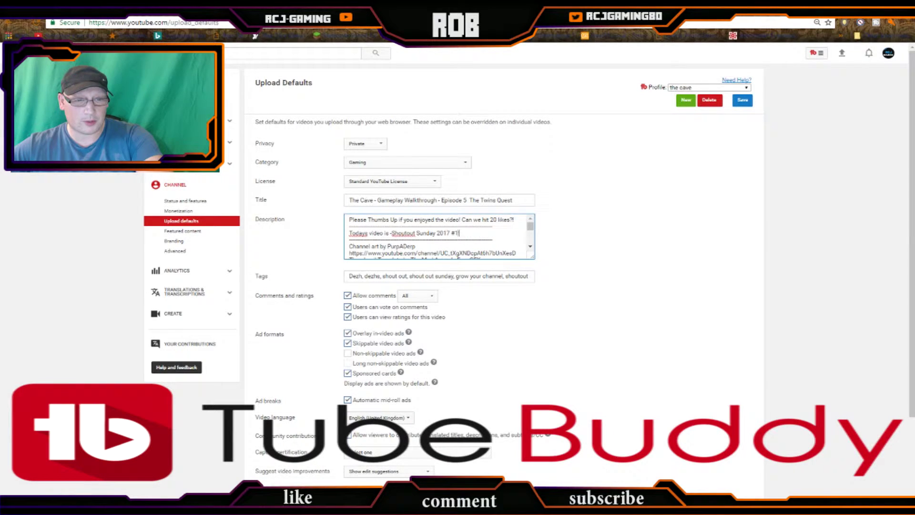
key("BackSpace")
key("BackSpace")
key("BackSpace")
key("BackSpace")
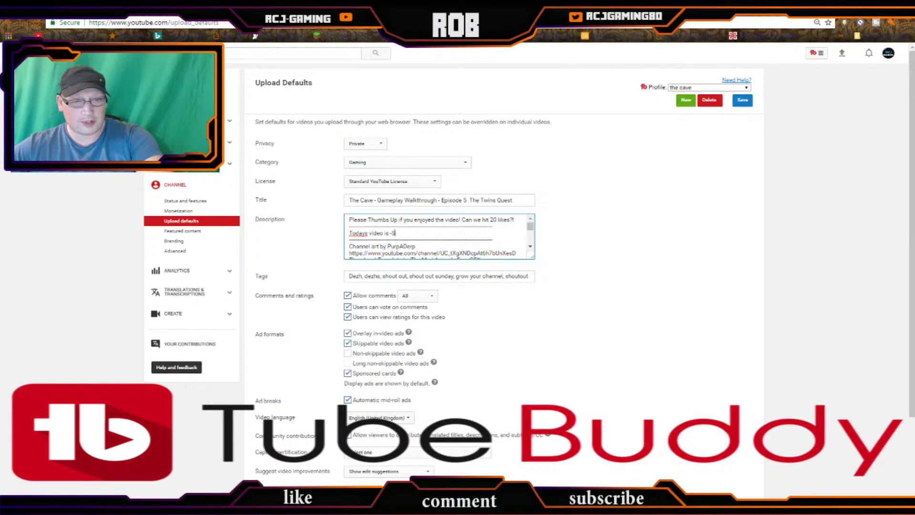
right_click(397, 233)
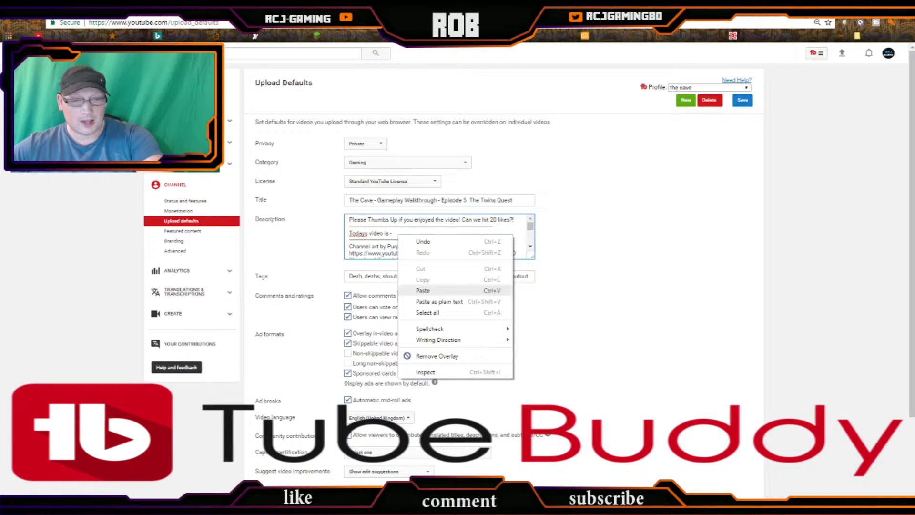
left_click(417, 290)
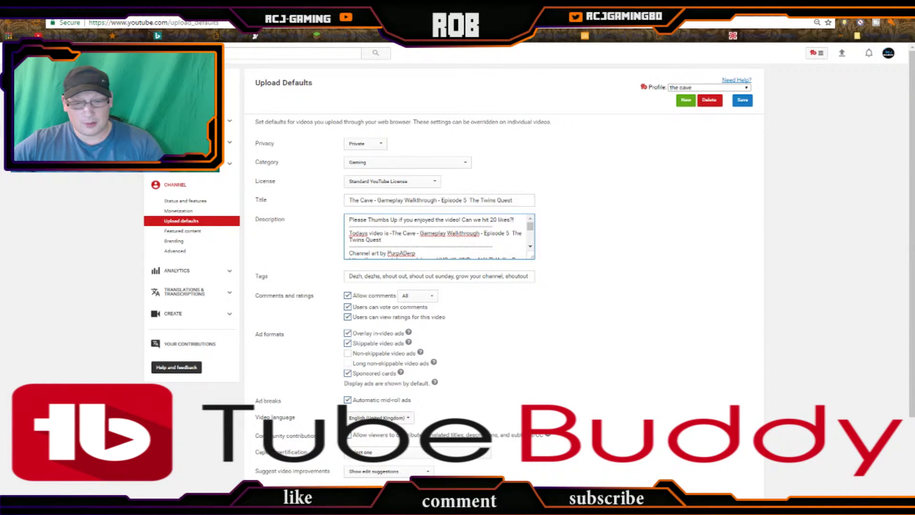
Begin deleting the old shoutout tags from the Tags field
left_click(465, 276)
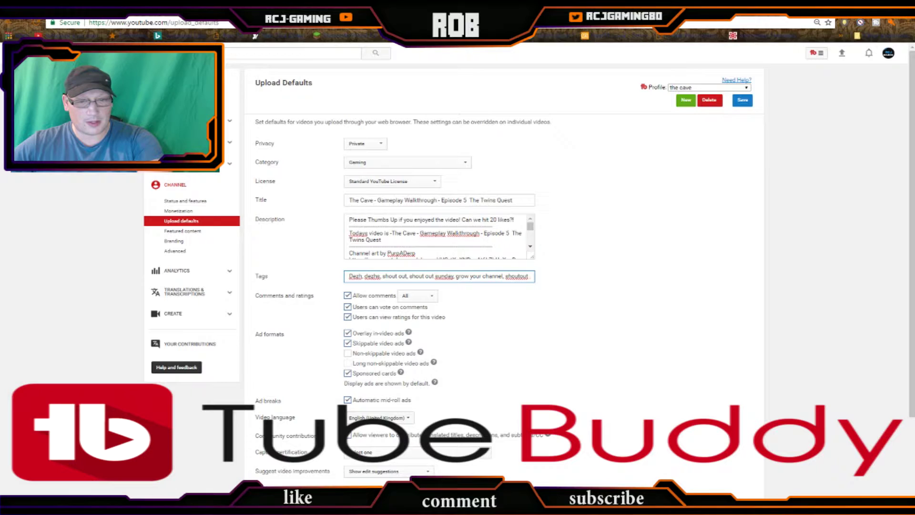
key("BackSpace")
key("BackSpace")
key("BackSpace")
key("BackSpace")
key("BackSpace")
key("BackSpace")
key("BackSpace")
key("BackSpace")
key("BackSpace")
key("BackSpace")
key("BackSpace")
key("BackSpace")
key("BackSpace")
key("BackSpace")
key("BackSpace")
key("BackSpace")
key("BackSpace")
key("BackSpace")
key("BackSpace")
key("BackSpace")
type("psy, shoutout sunday 1, su")
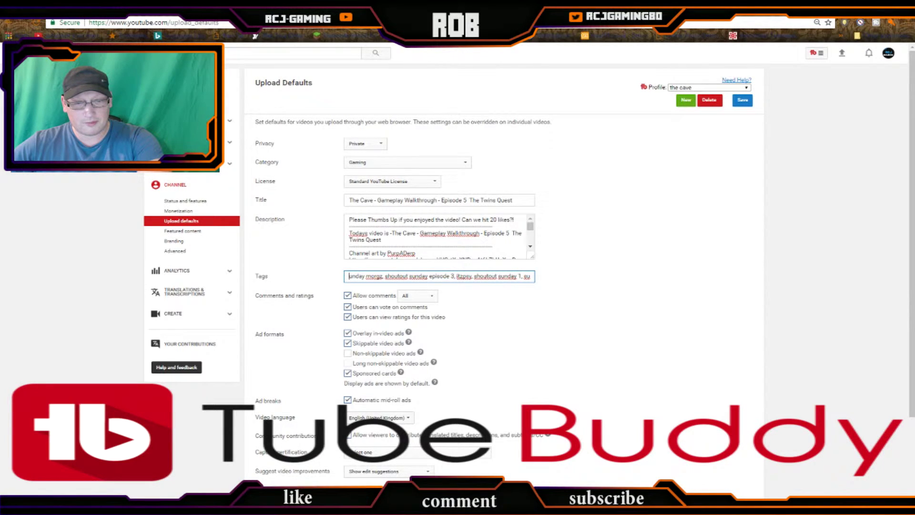
left_click_drag(531, 277, 347, 276)
key("BackSpace")
key("BackSpace")
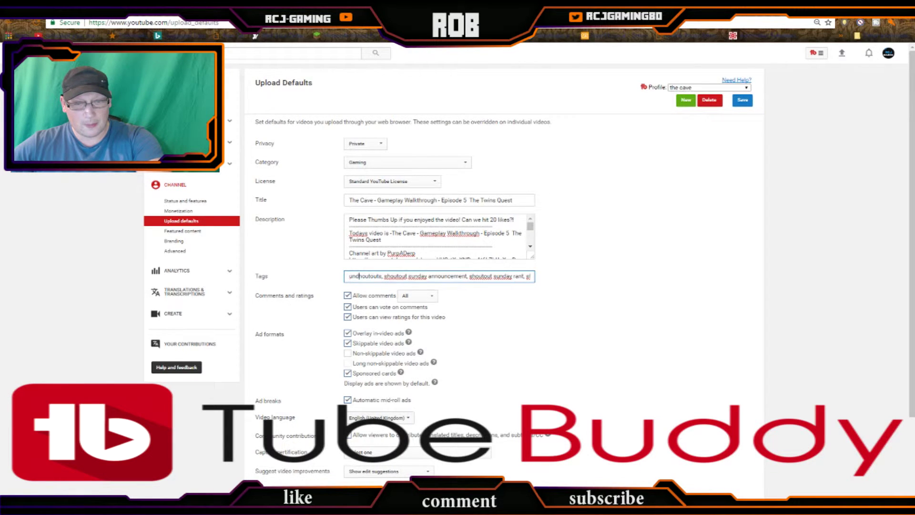
key("ctrl+shift+Left")
key("ctrl+shift+Left")
key("ctrl+shift+Left")
key("ctrl+shift+Left")
key("ctrl+shift+Left")
key("ctrl+shift+Left")
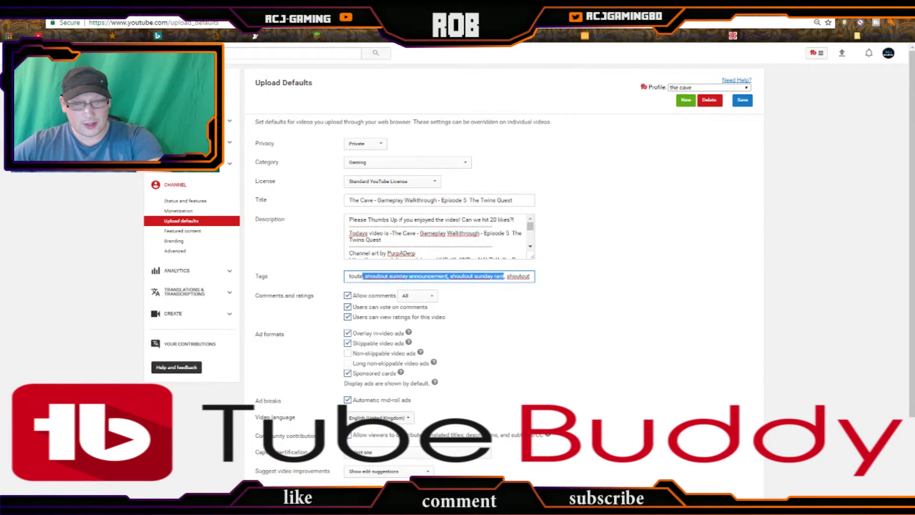
key("BackSpace")
Delete the remaining shoutout tags until the Tags field is empty
left_click_drag(527, 276, 363, 276)
key("BackSpace")
key("ctrl+shift+Right")
key("ctrl+shift+Right")
key("ctrl+shift+Right")
key("ctrl+shift+Right")
key("ctrl+shift+Right")
key("ctrl+shift+Right")
key("ctrl+shift+Right")
key("ctrl+shift+Right")
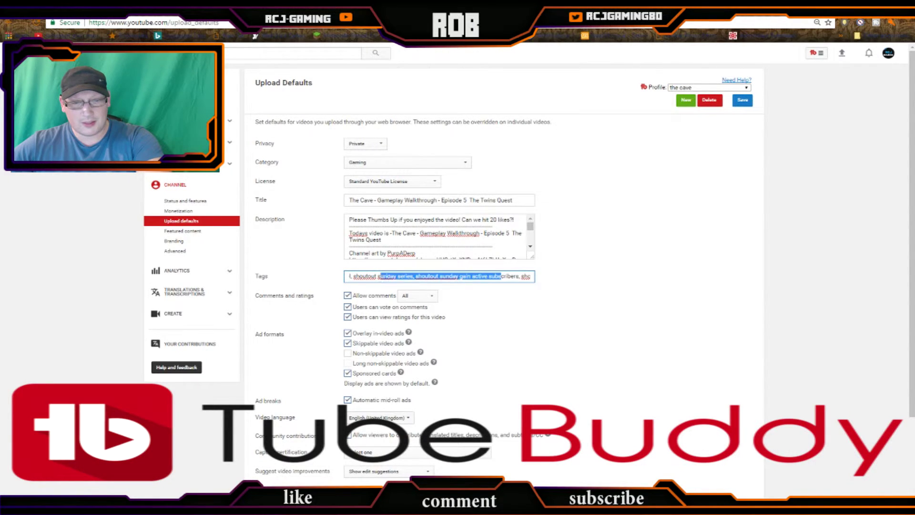
key("BackSpace")
key("ctrl+shift+Right")
key("ctrl+shift+Right")
key("ctrl+shift+Right")
key("ctrl+shift+Right")
key("ctrl+shift+Right")
key("ctrl+shift+Right")
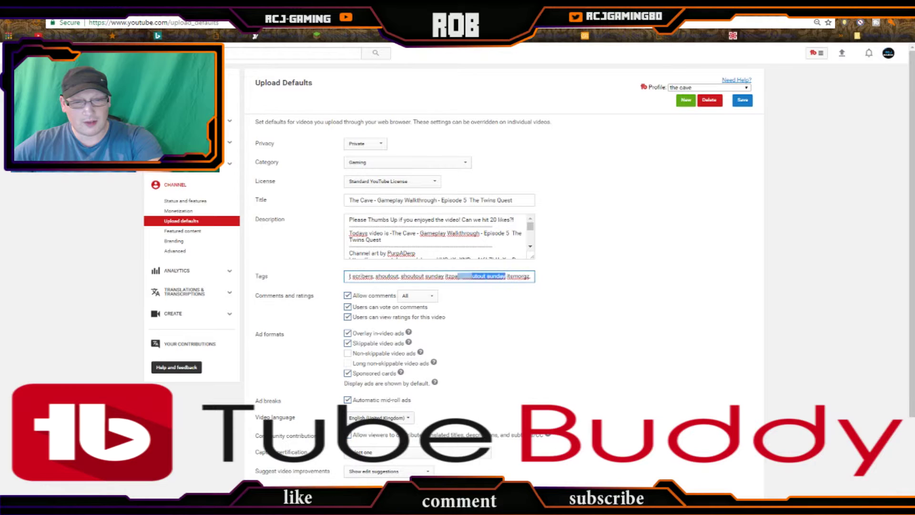
key("BackSpace")
key("ctrl+shift+Left")
key("ctrl+shift+Left")
key("ctrl+shift+Left")
key("ctrl+shift+Left")
key("ctrl+shift+Left")
key("ctrl+shift+Left")
key("ctrl+shift+Left")
key("ctrl+shift+Left")
key("ctrl+shift+Left")
key("ctrl+shift+Left")
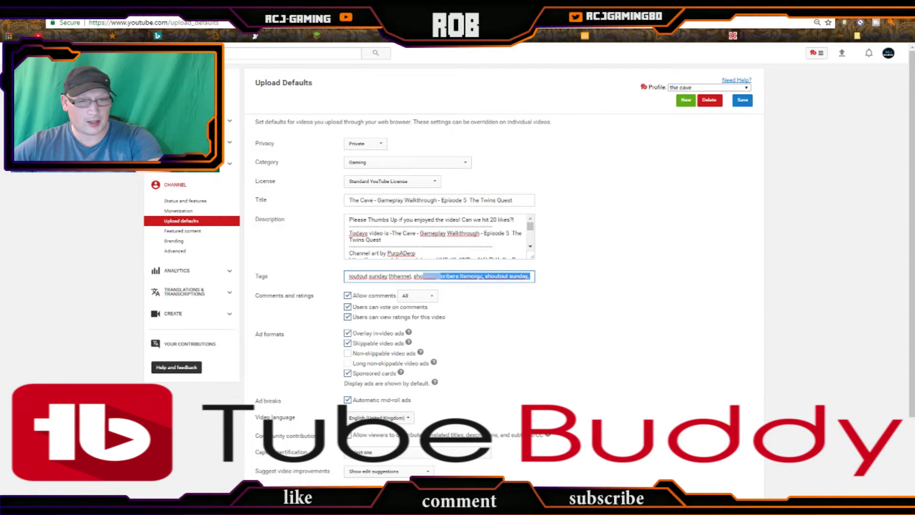
key("BackSpace")
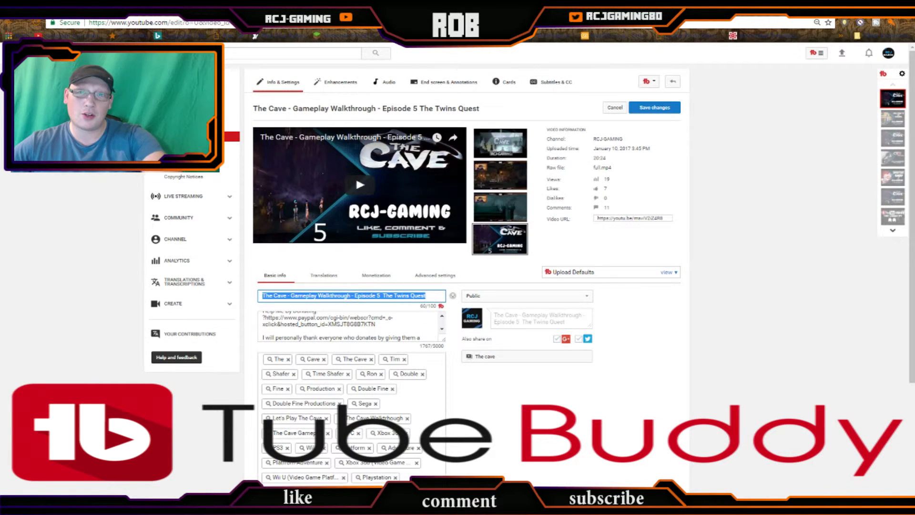
Copy The Cave video's tags with Tag Tools and paste them into the profile's Tags
scroll(457, 257, "down", 3)
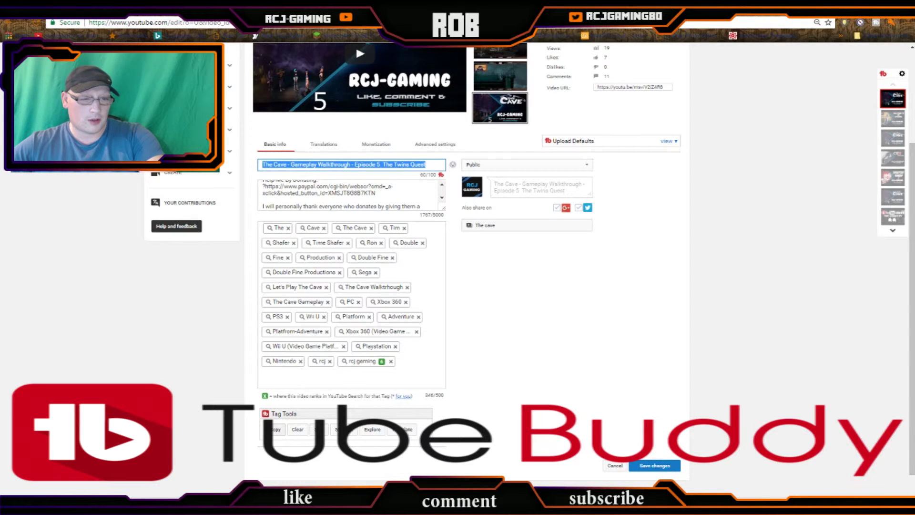
left_click(562, 305)
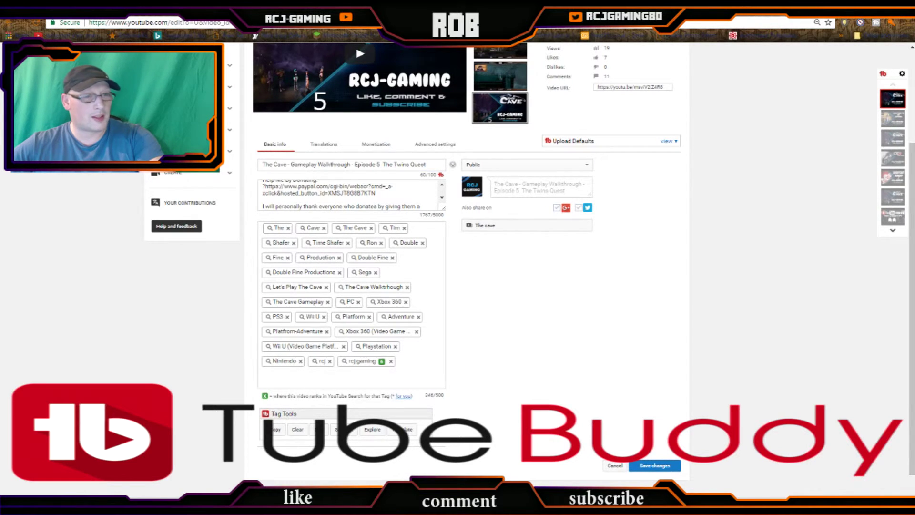
key("ctrl+Tab")
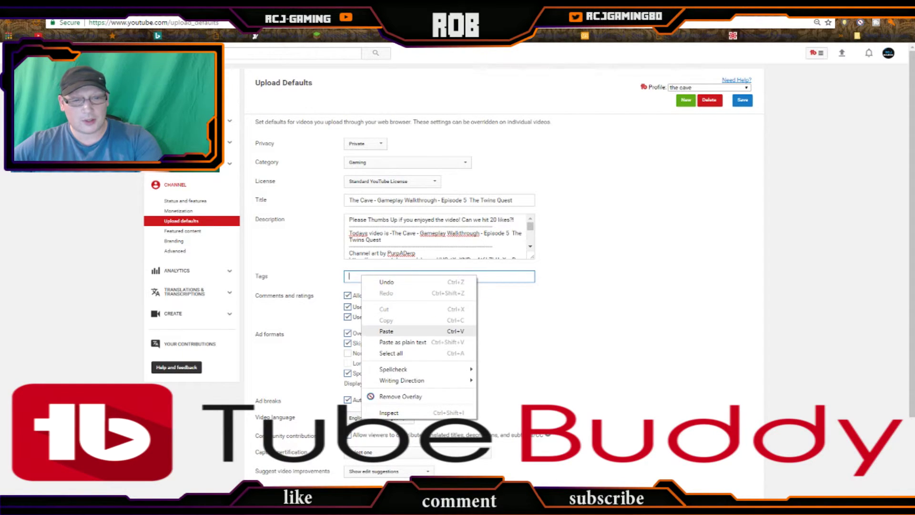
left_click(386, 331)
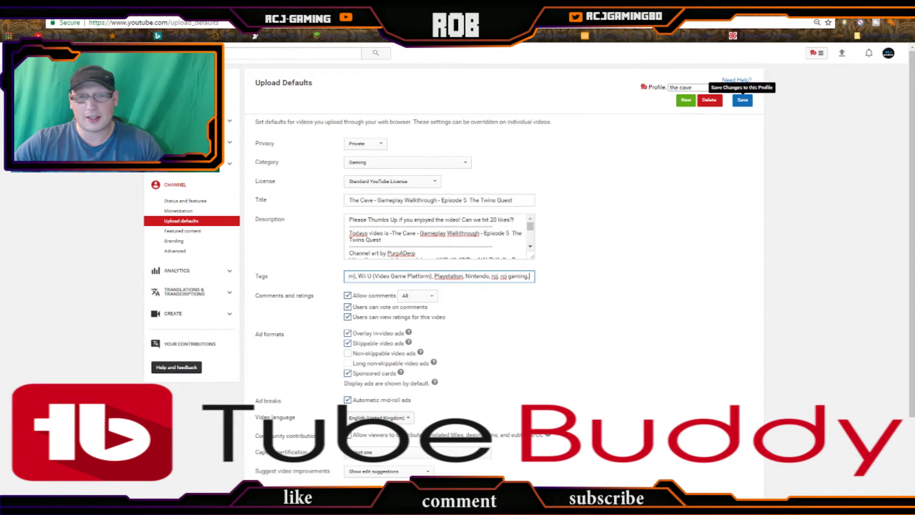
Save the cave profile and switch to the default [YouTube] profile
left_click(742, 100)
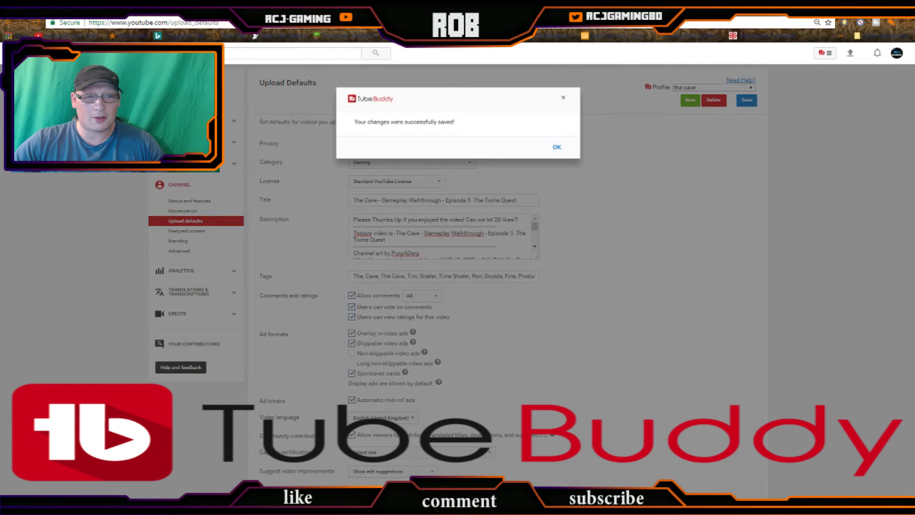
left_click(557, 147)
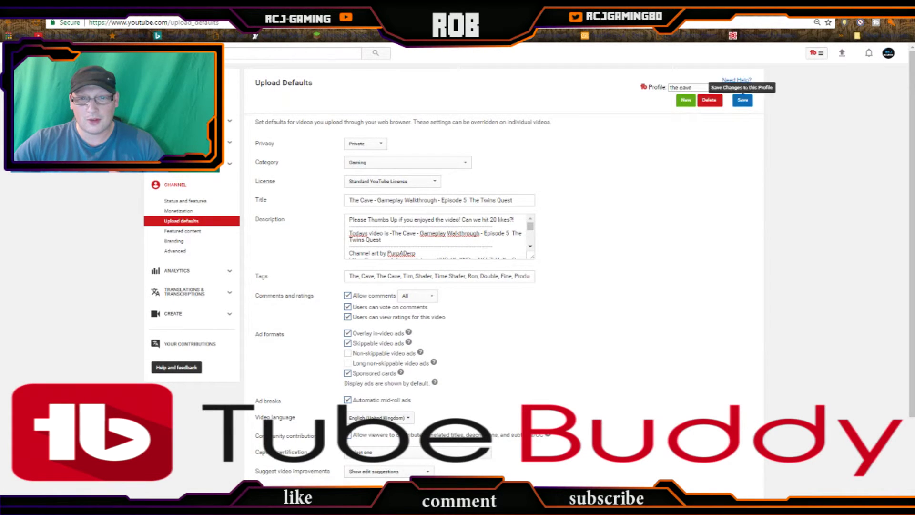
left_click(709, 87)
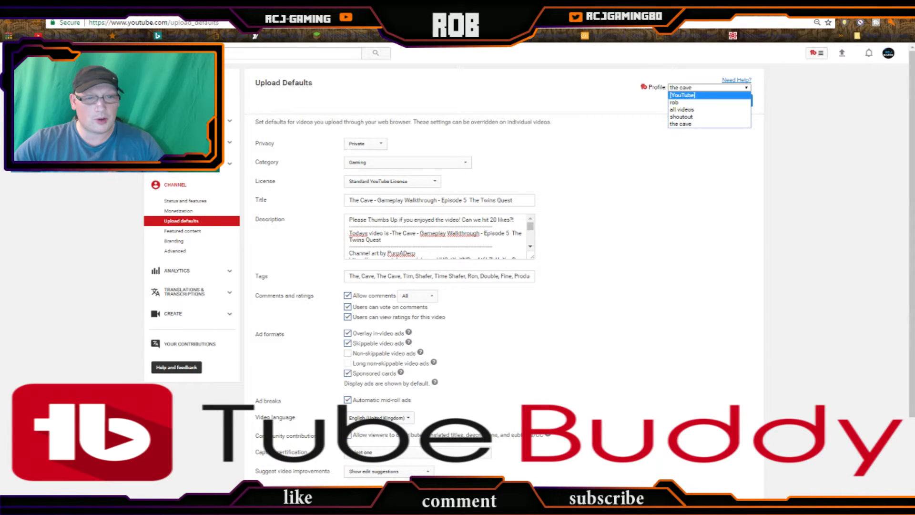
left_click(706, 96)
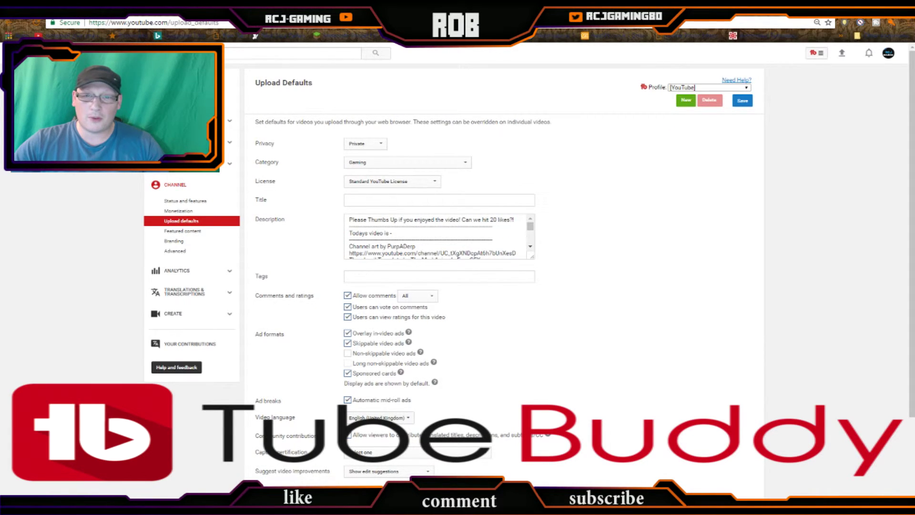
Load shoutout, then reload 'the cave' to confirm its settings persisted
left_click(737, 88)
left_click(709, 117)
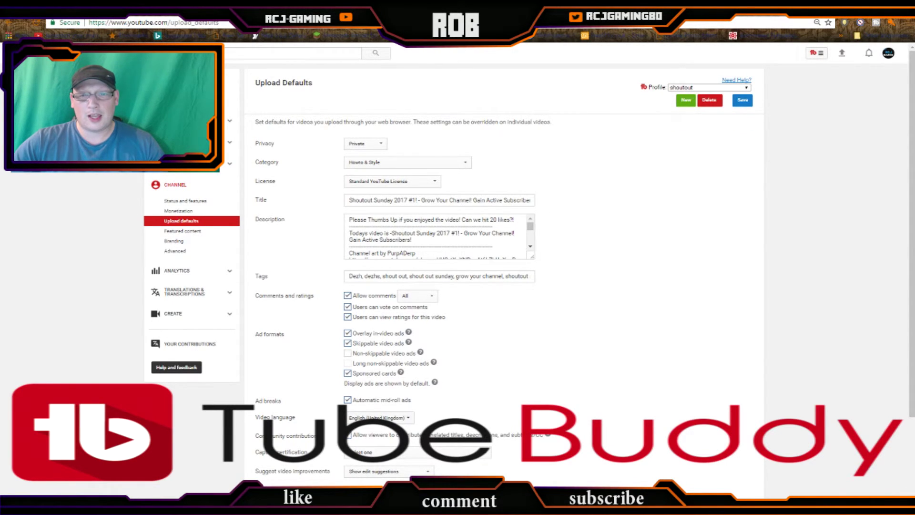
left_click(709, 88)
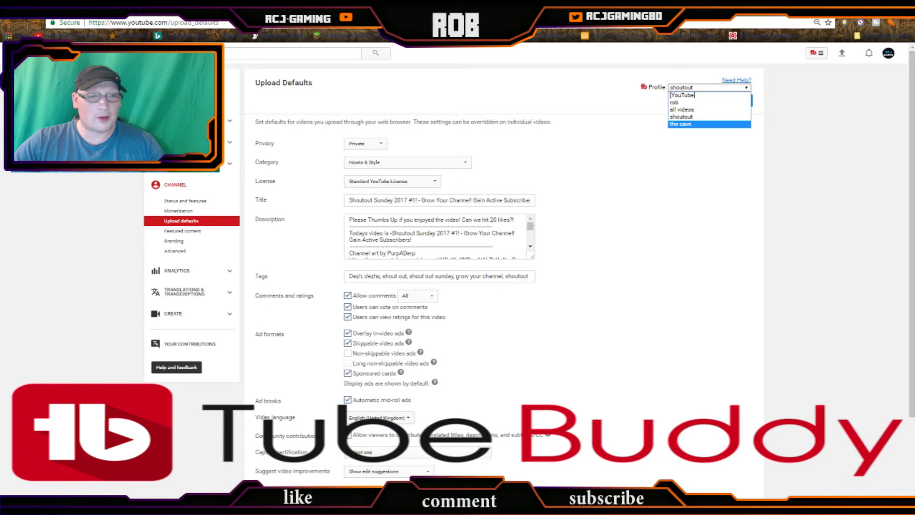
key("Return")
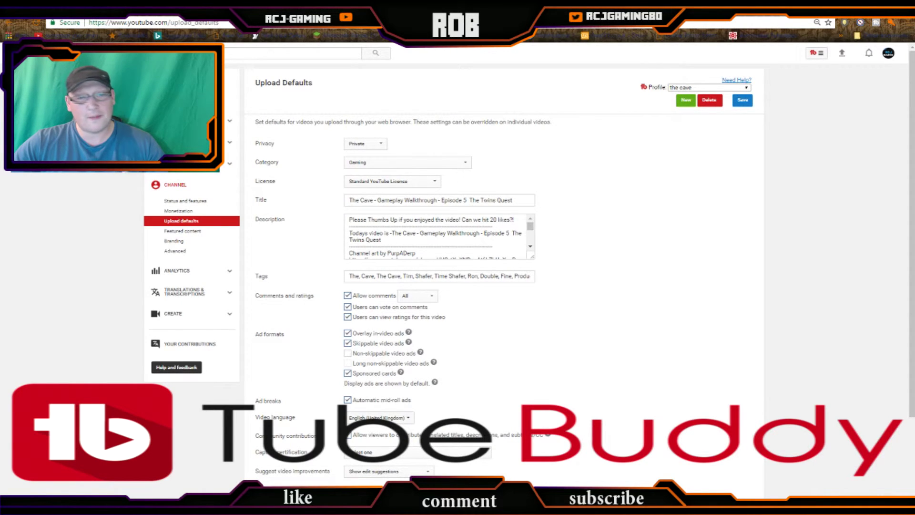